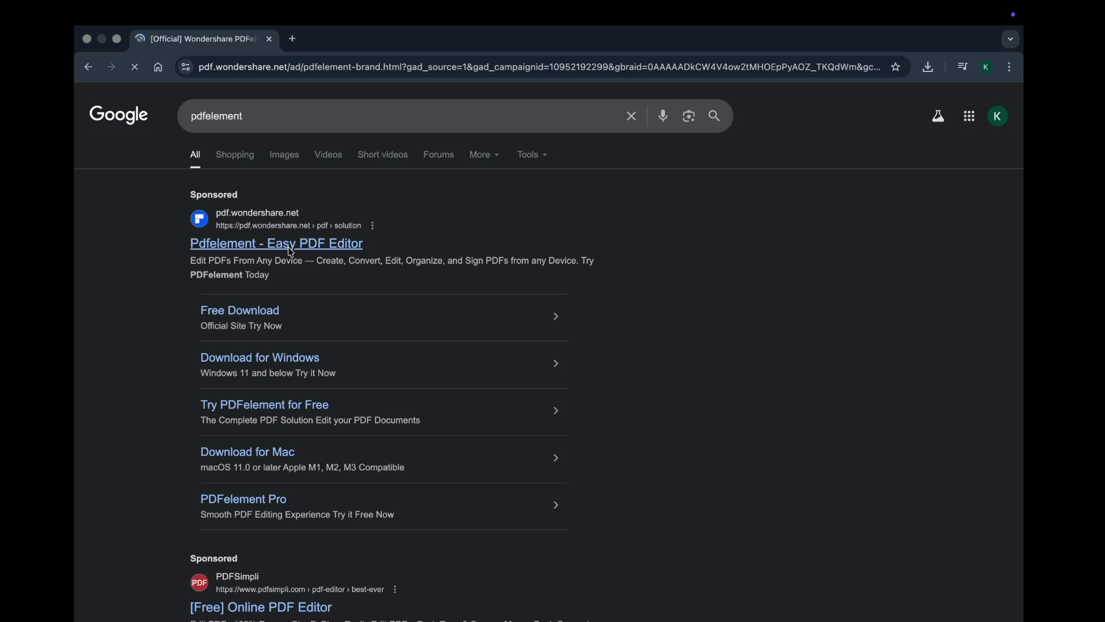
Start downloading the PDFelement for Mac .dmg installer from the product page.
left_click(894, 104)
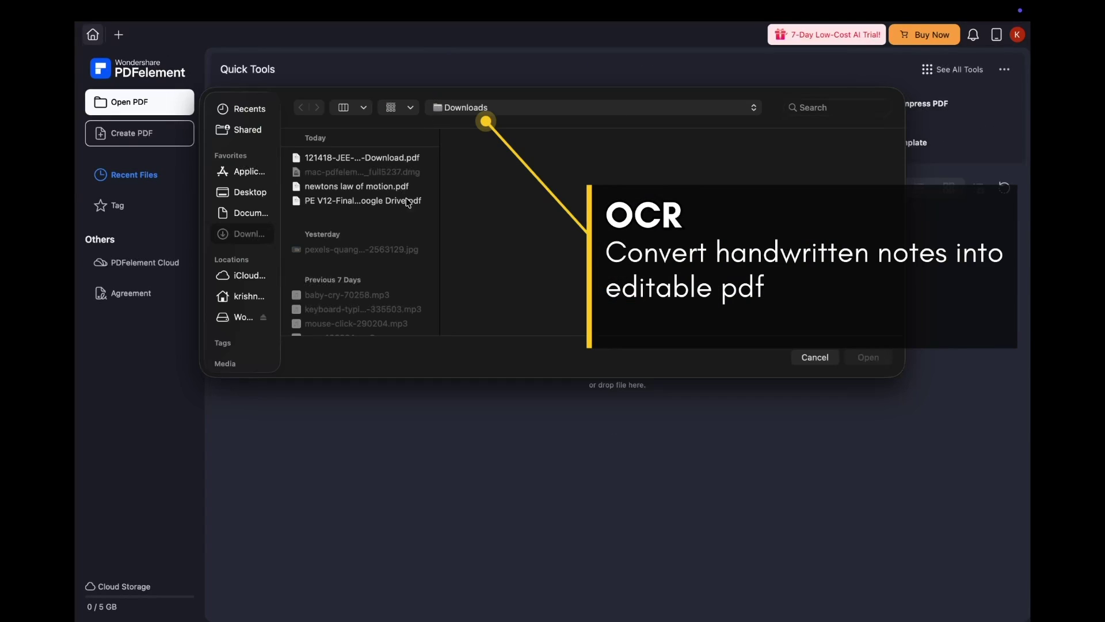
Open 'newtons law of motion.pdf' from Downloads and apply OCR text recognition to all pages.
left_click(386, 190)
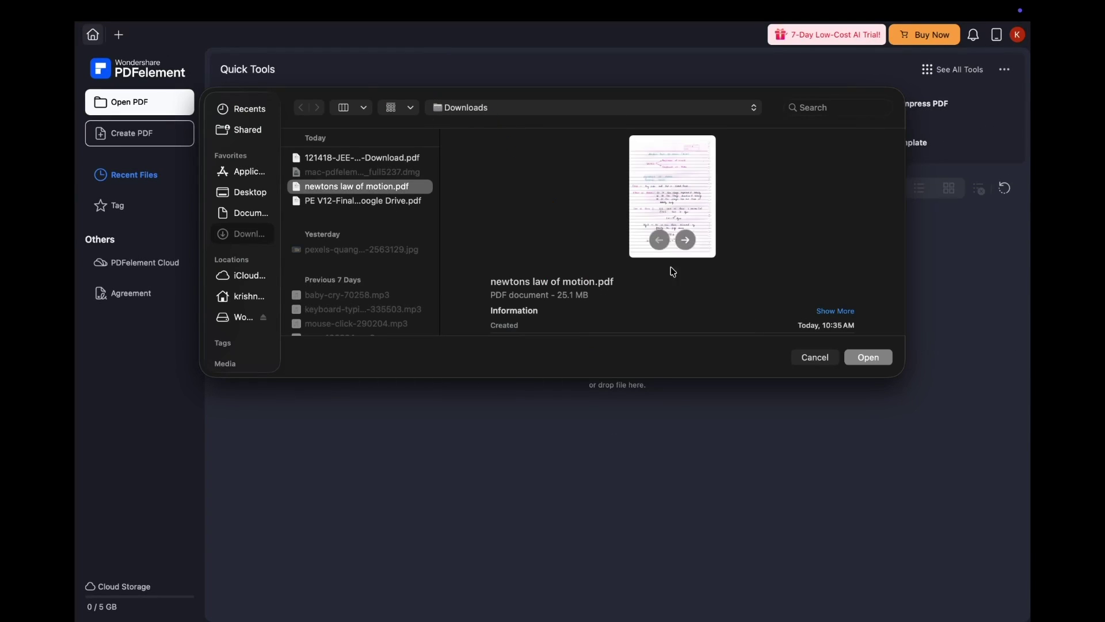
left_click(863, 356)
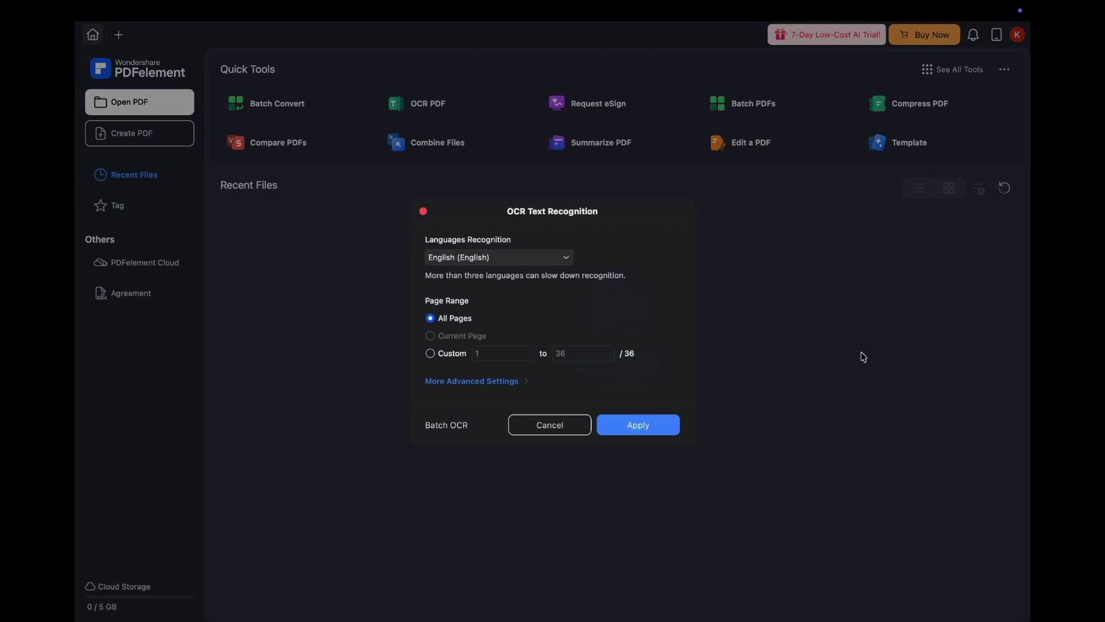
left_click(642, 426)
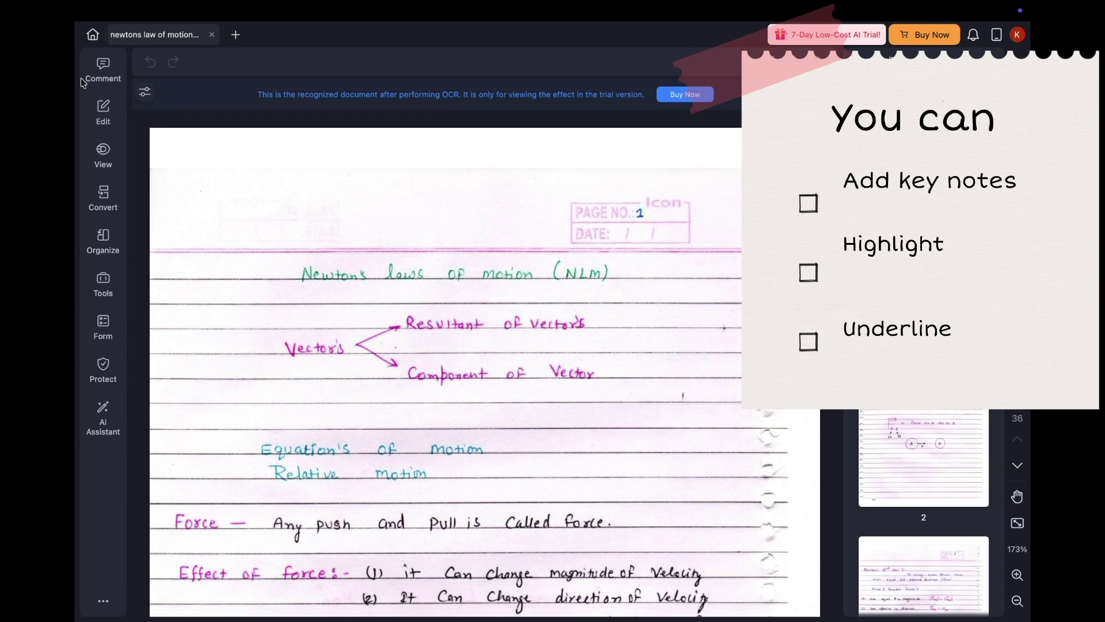
left_click(98, 107)
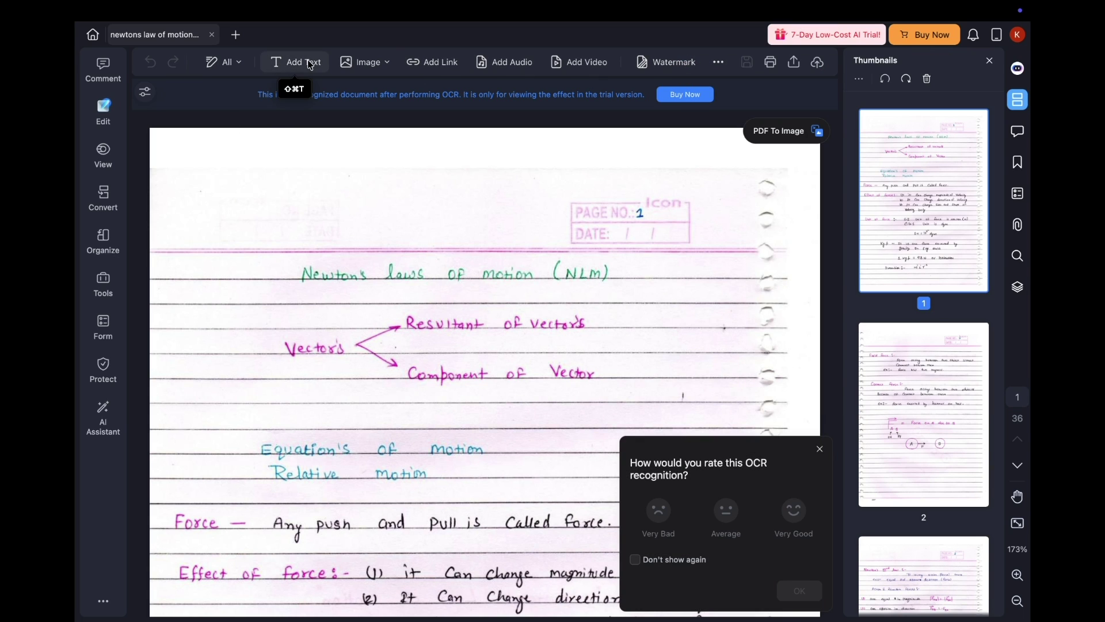
left_click(821, 449)
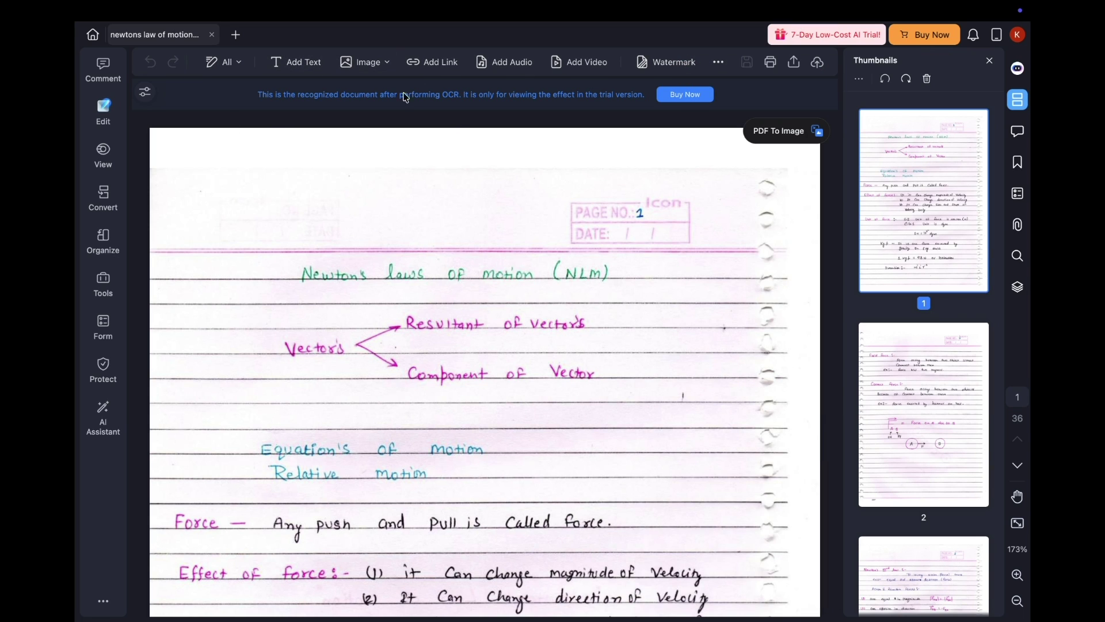
left_click(296, 62)
left_click(322, 195)
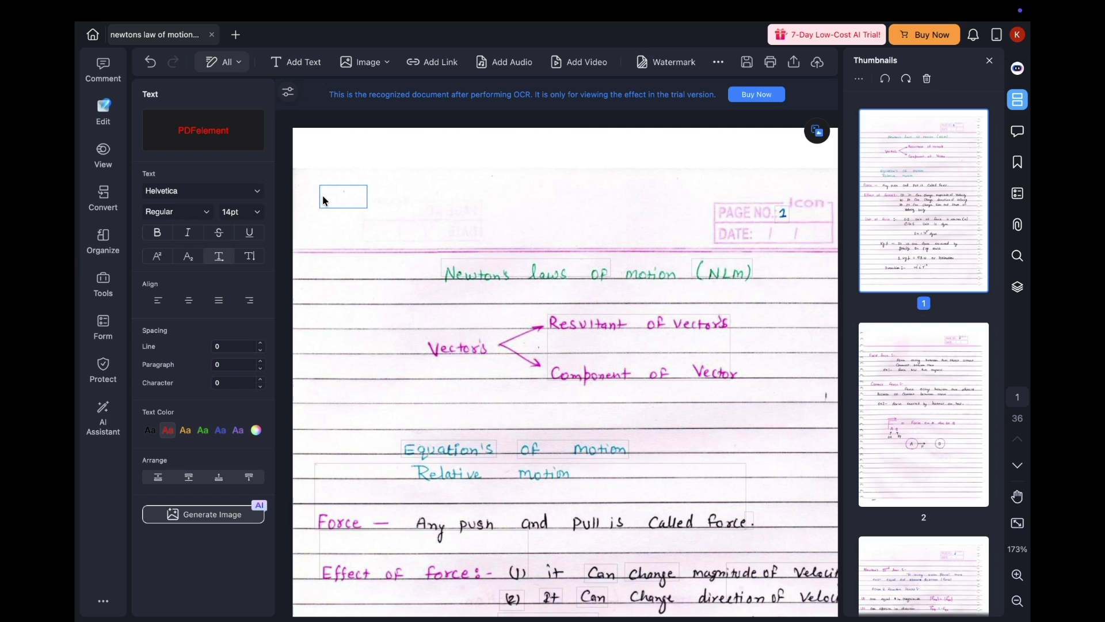
type("vectora and")
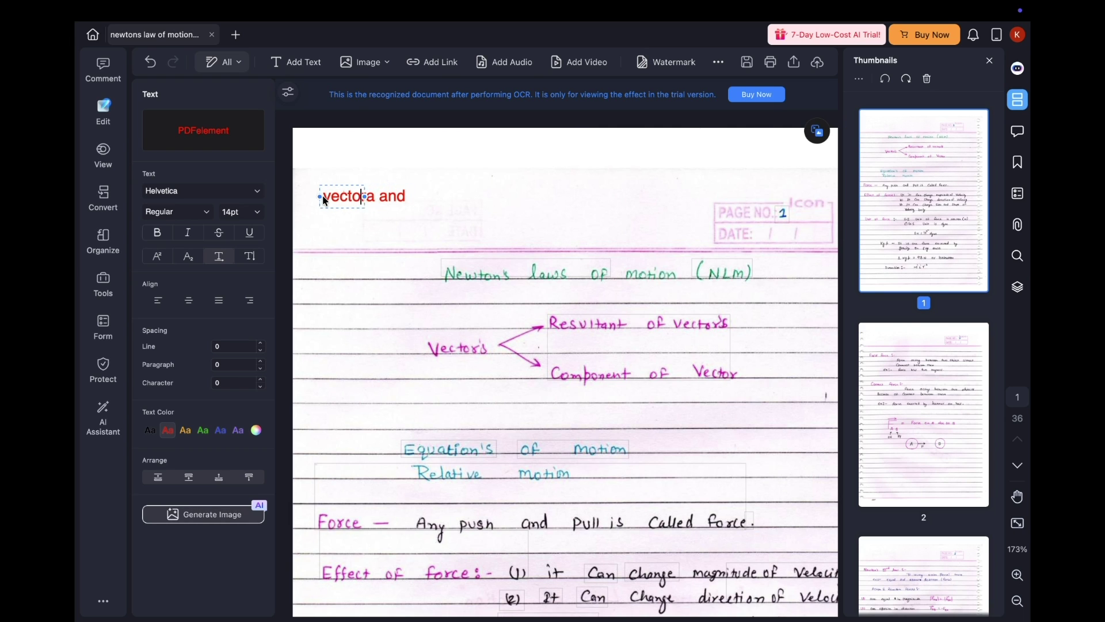
key("ctrl+a")
key("BackSpace")
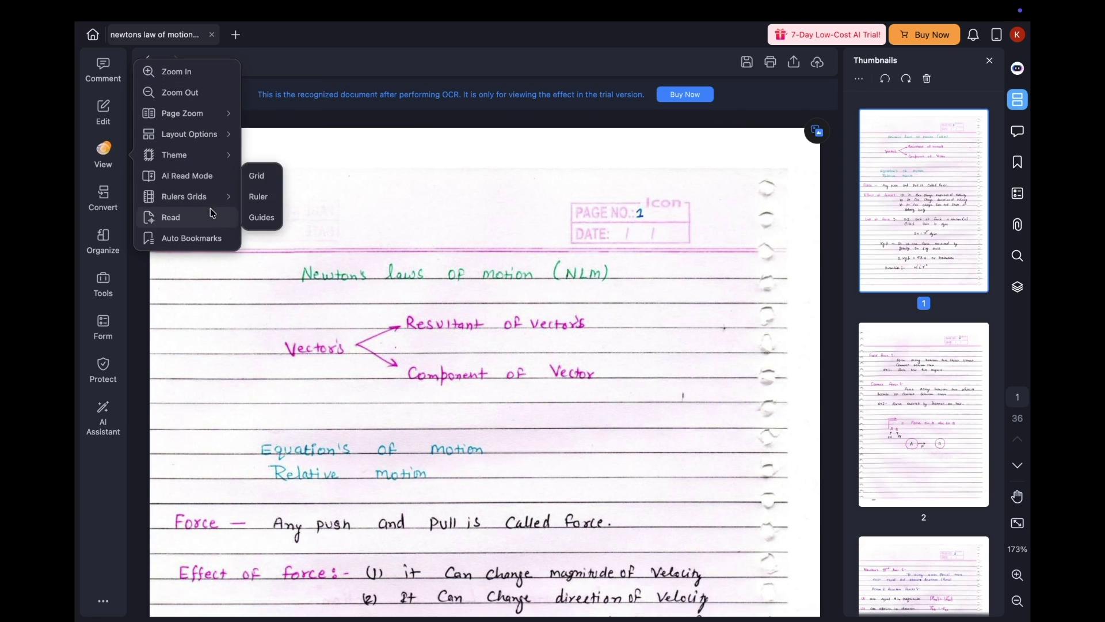
Read page 1 aloud, pause it, and convert the notes to a Word file in Downloads.
left_click(214, 217)
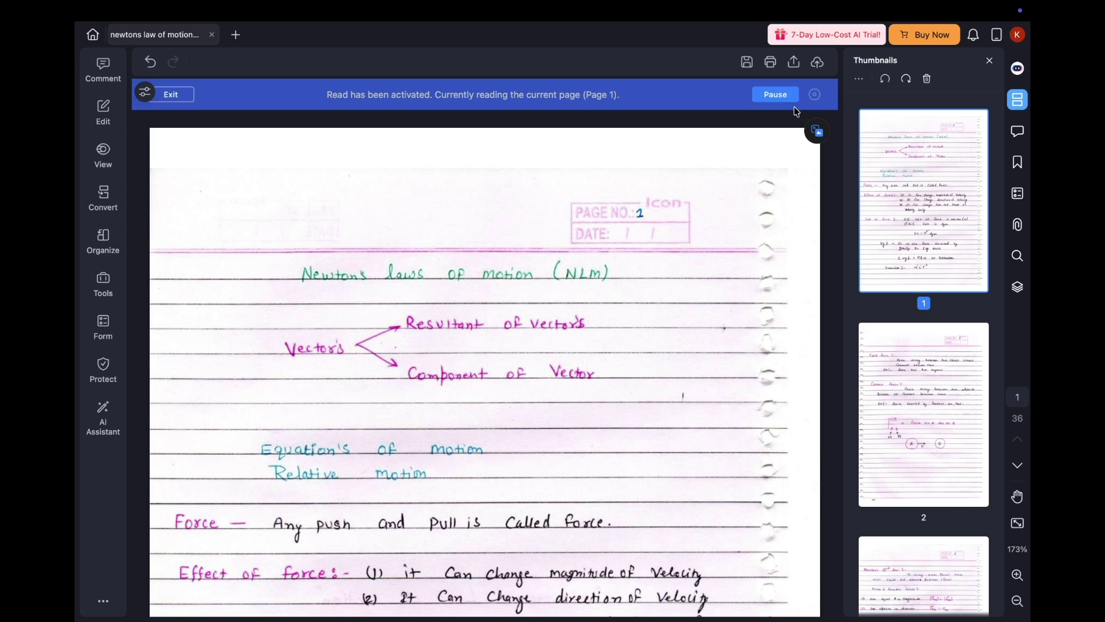
left_click(771, 102)
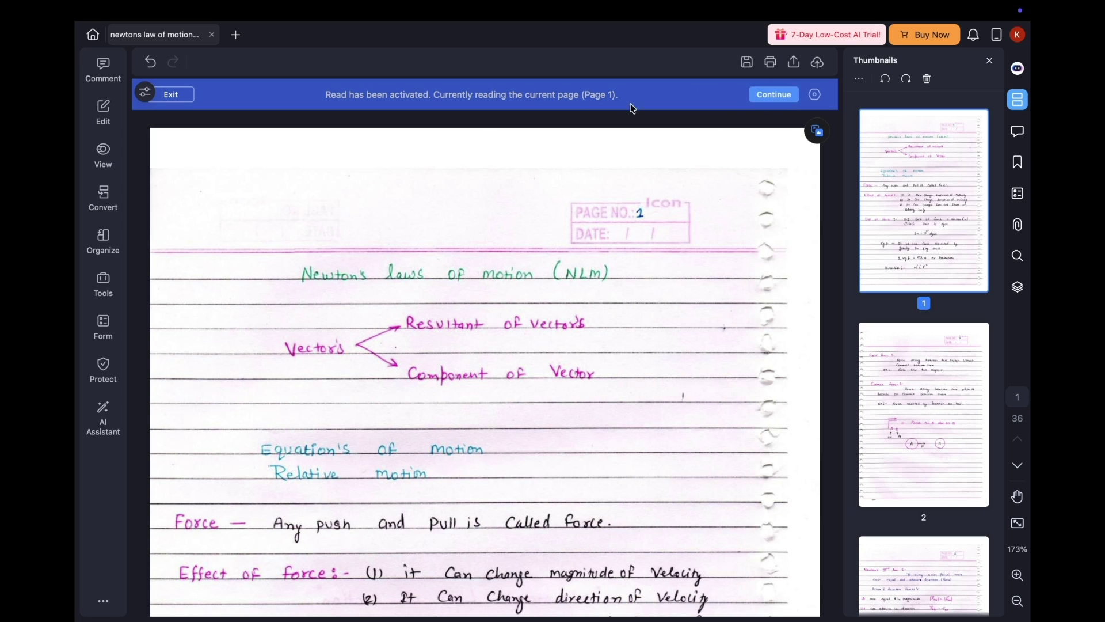
left_click(115, 213)
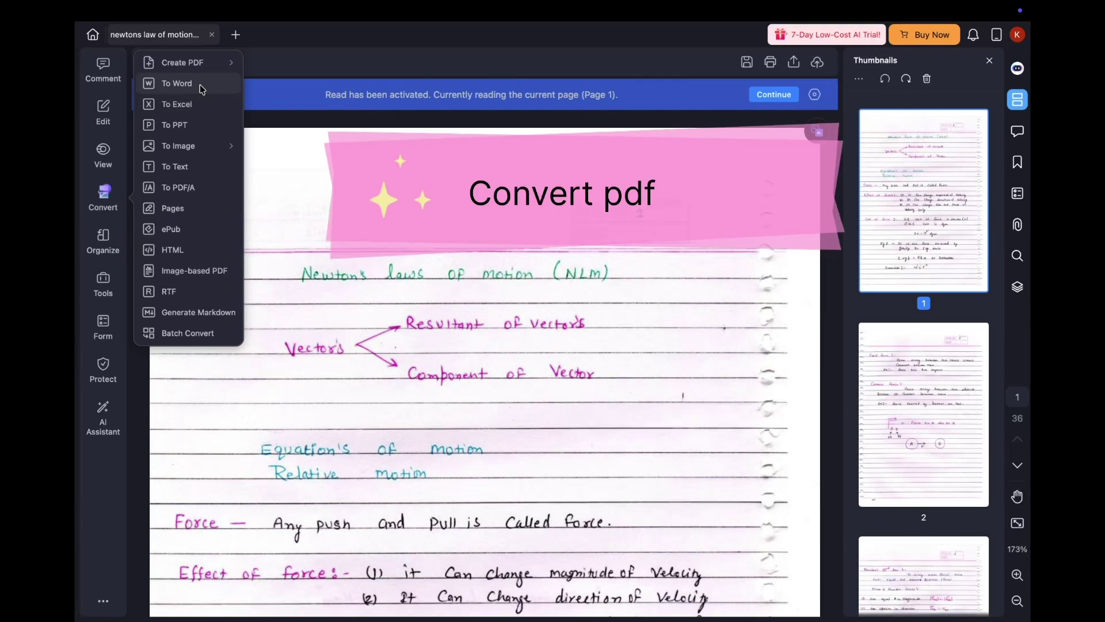
left_click(176, 83)
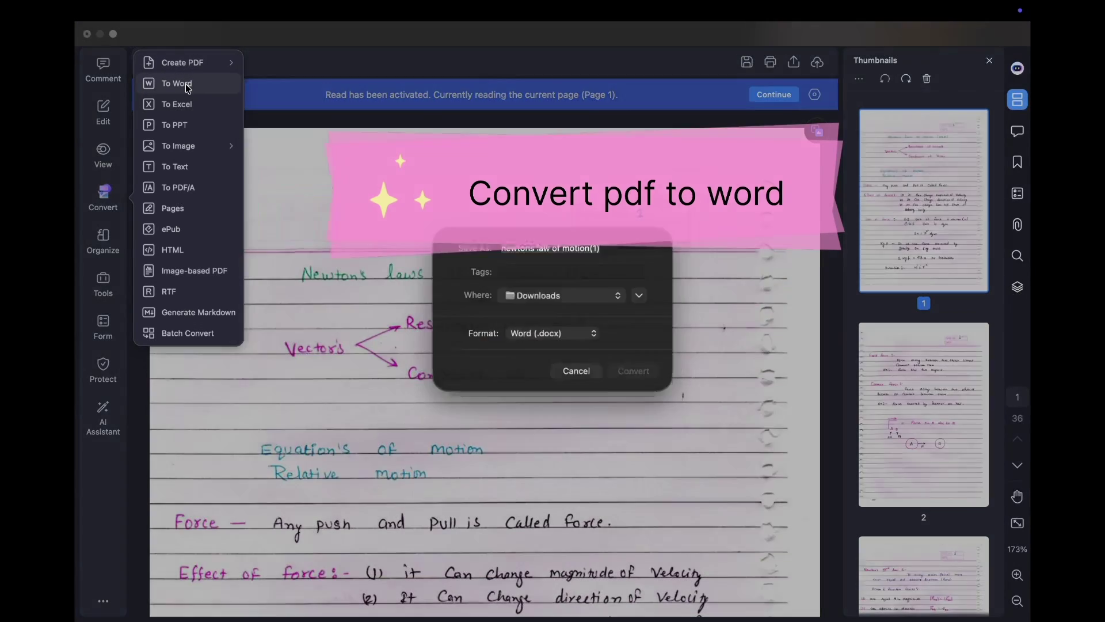
left_click(638, 381)
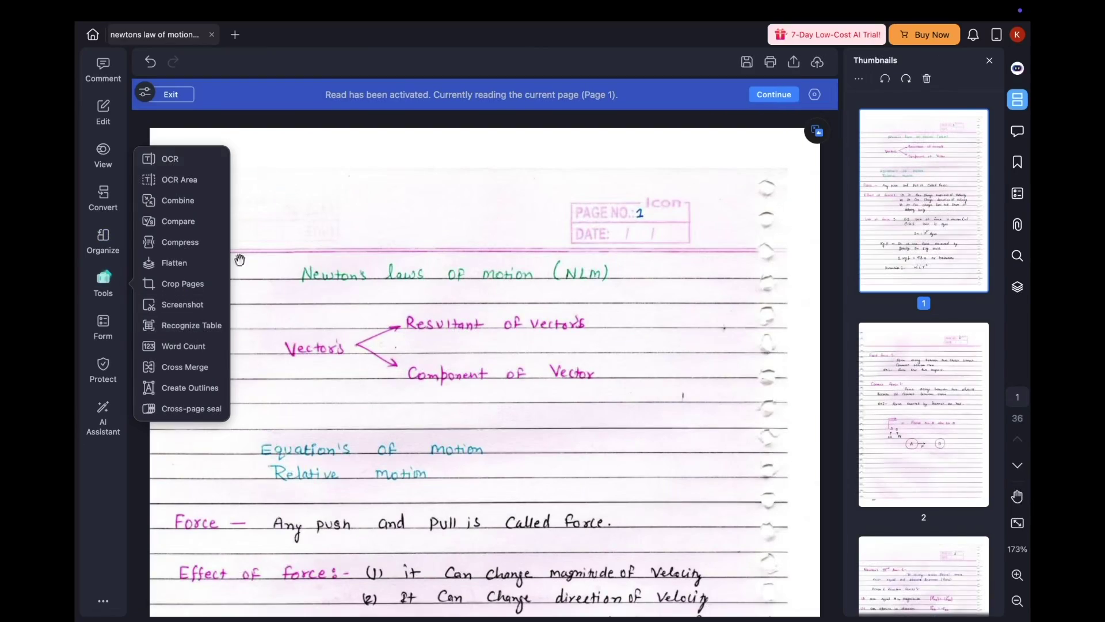
Send a summarize request in the AI assistant's general chat.
left_click(103, 325)
left_click(104, 409)
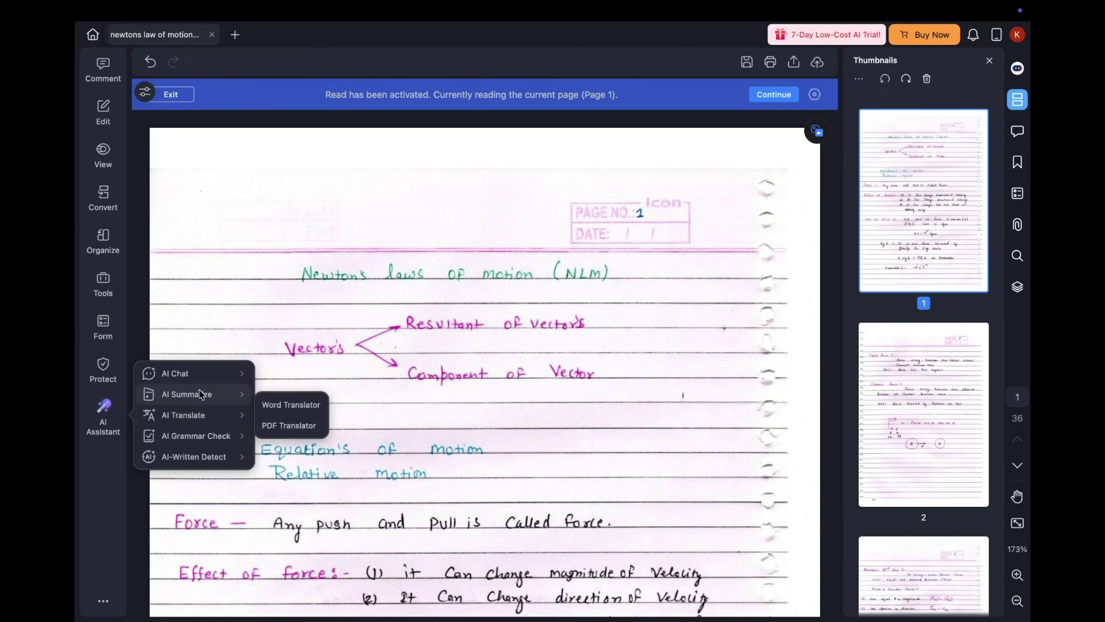
mouse_move(243, 376)
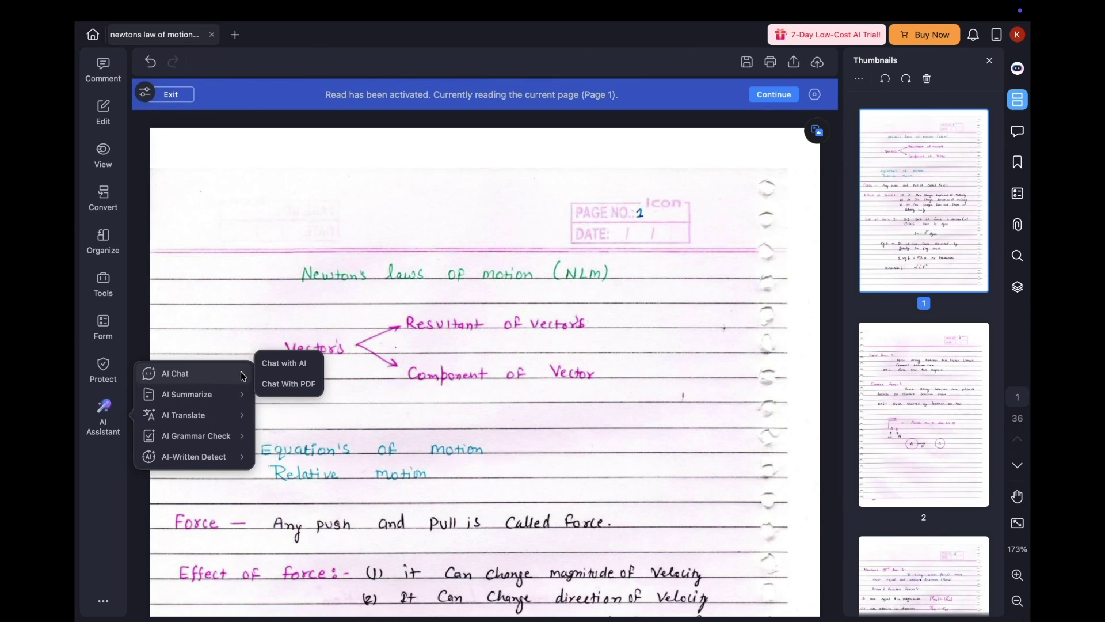
left_click(293, 368)
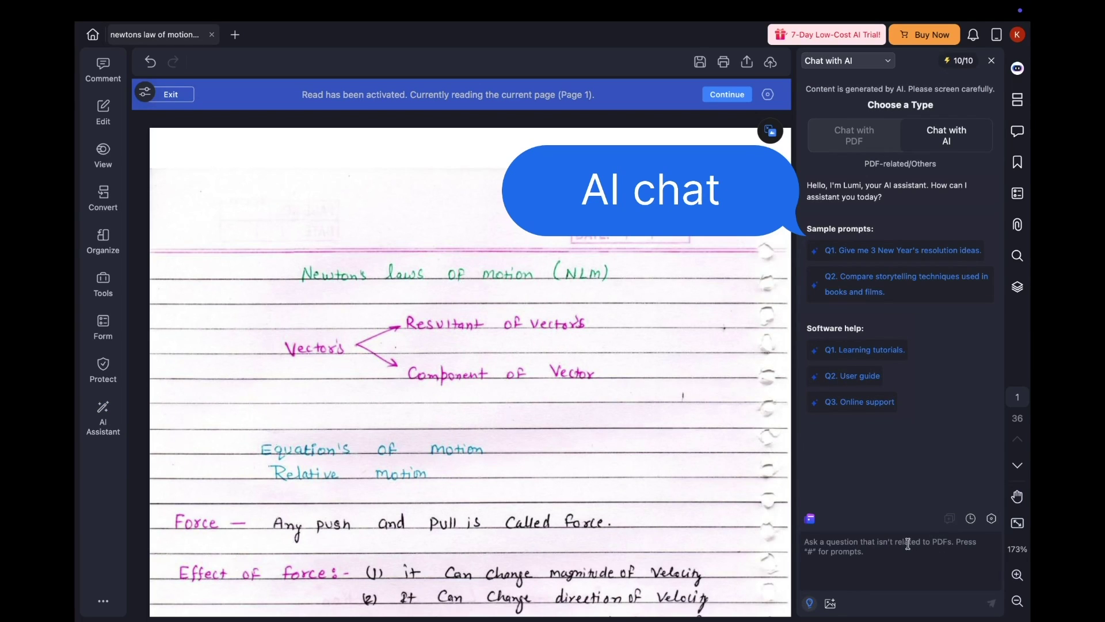
left_click(857, 546)
type("summarize this doc")
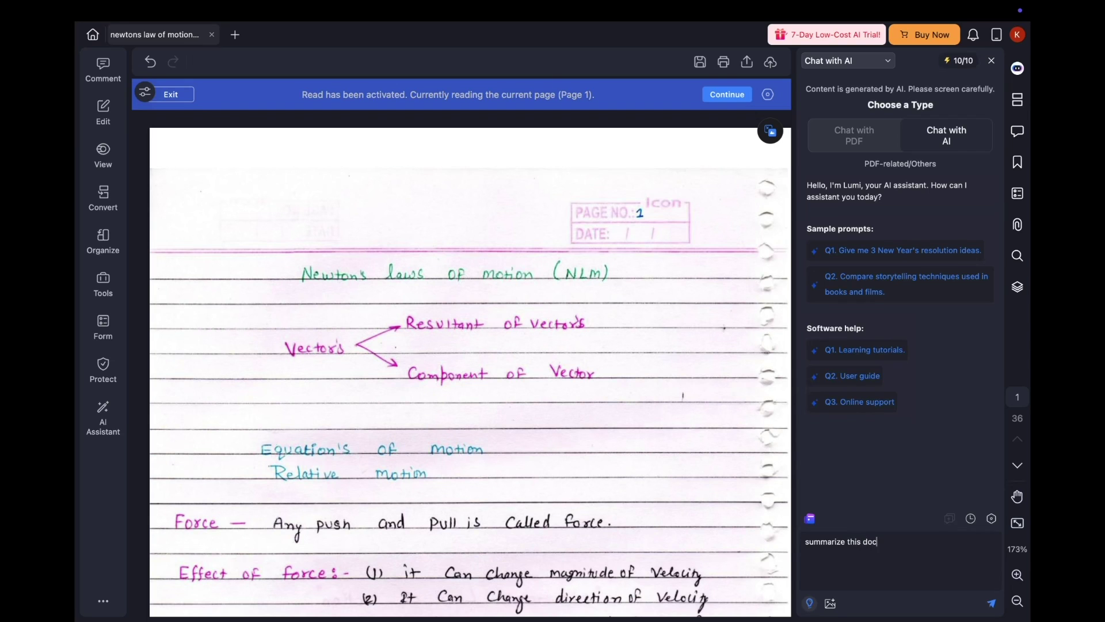
key("Return")
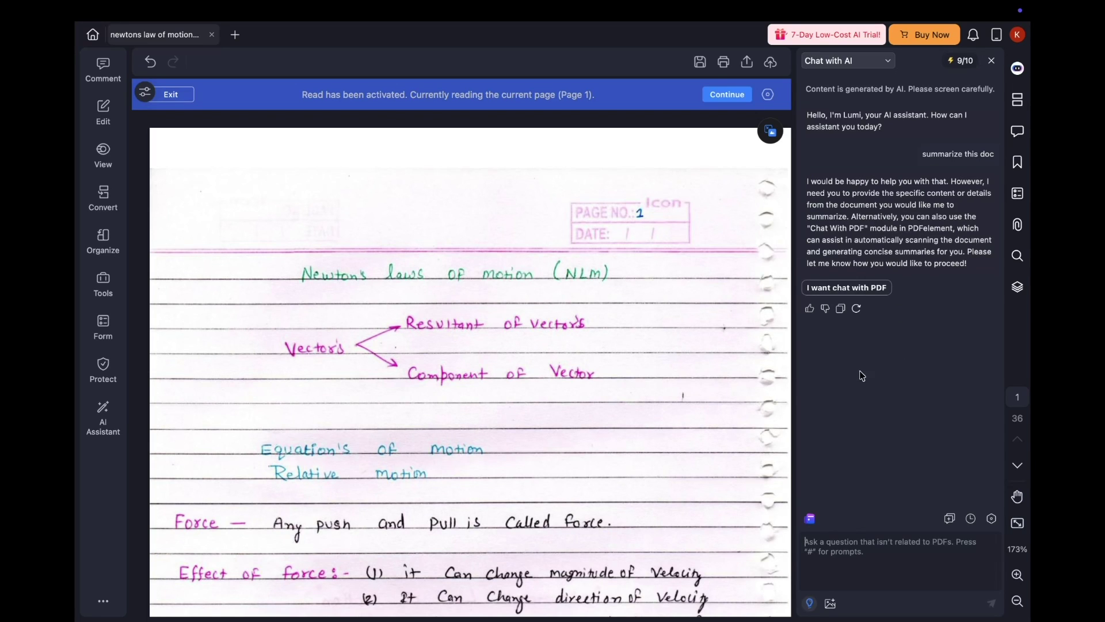
Ask Chat with PDF to summarize the notes, dismiss the encrypted-file warning, and close it.
left_click(856, 290)
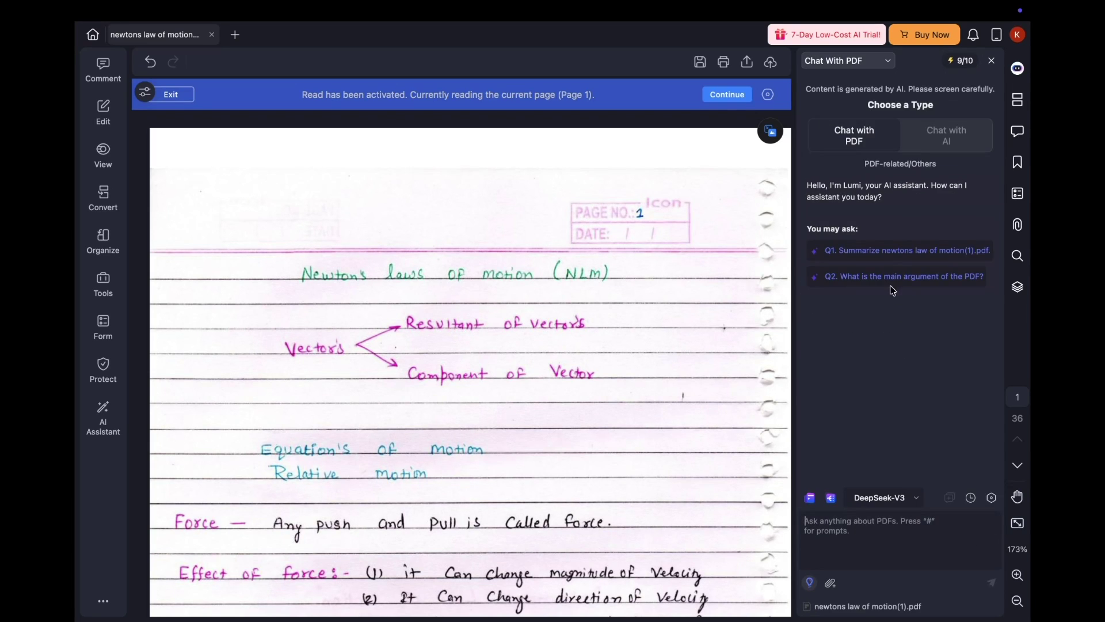
left_click(884, 253)
left_click(663, 358)
left_click(992, 61)
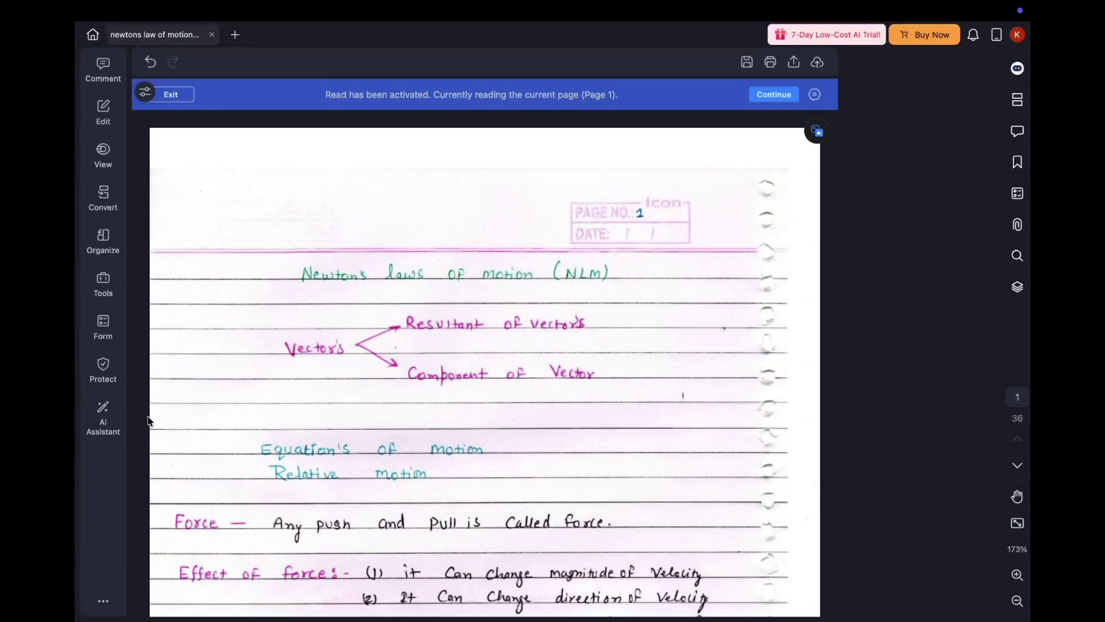
Open the Word Translator from AI Assistant's AI Translate menu.
mouse_move(137, 420)
mouse_move(195, 415)
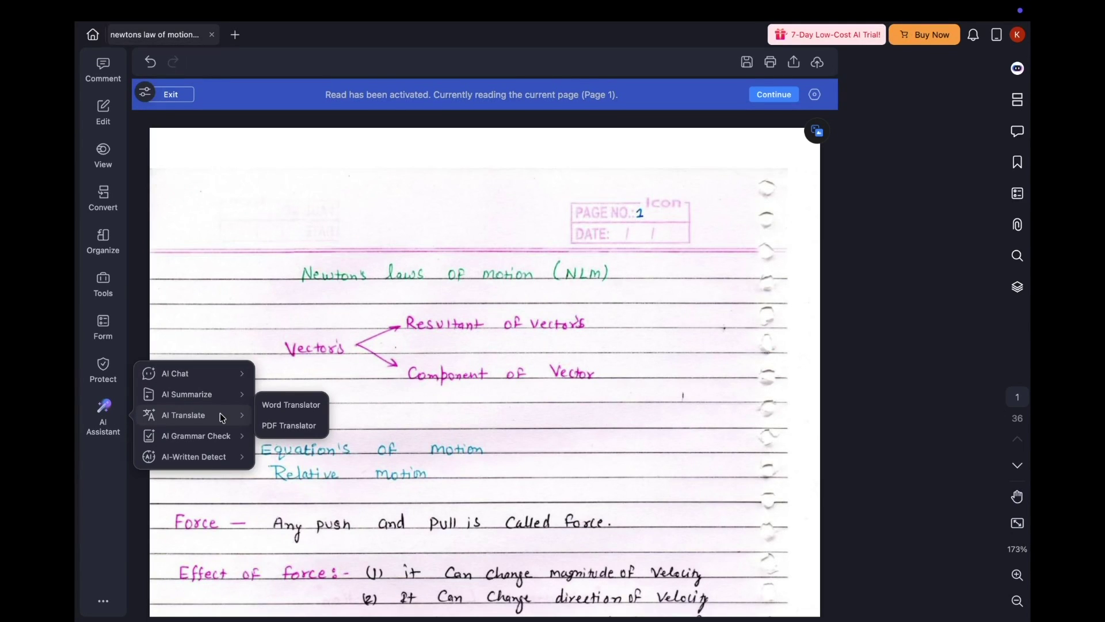
left_click(291, 403)
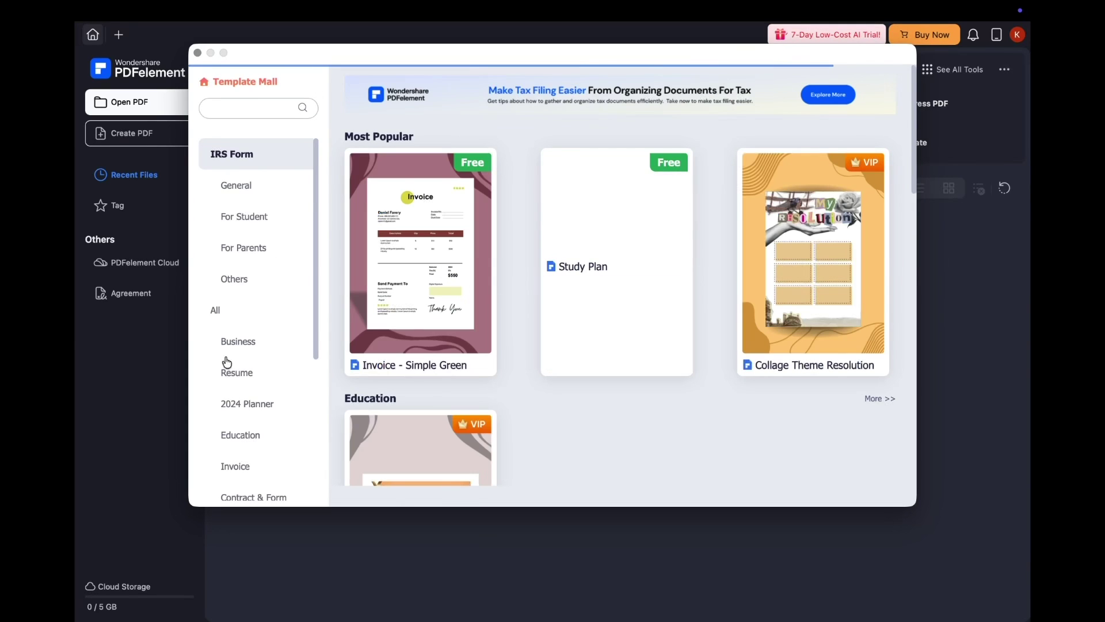
Open the free Weekly Lesson template from Education for editing, then close the preview and Template Mall.
scroll(264, 406, "down", 2)
left_click(245, 367)
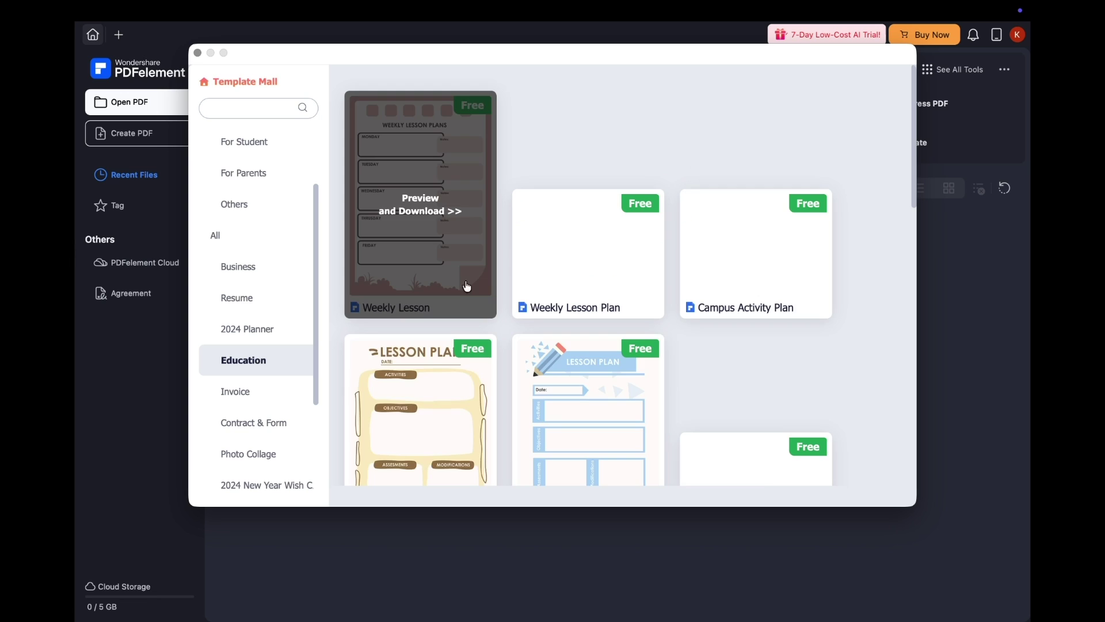
left_click(464, 234)
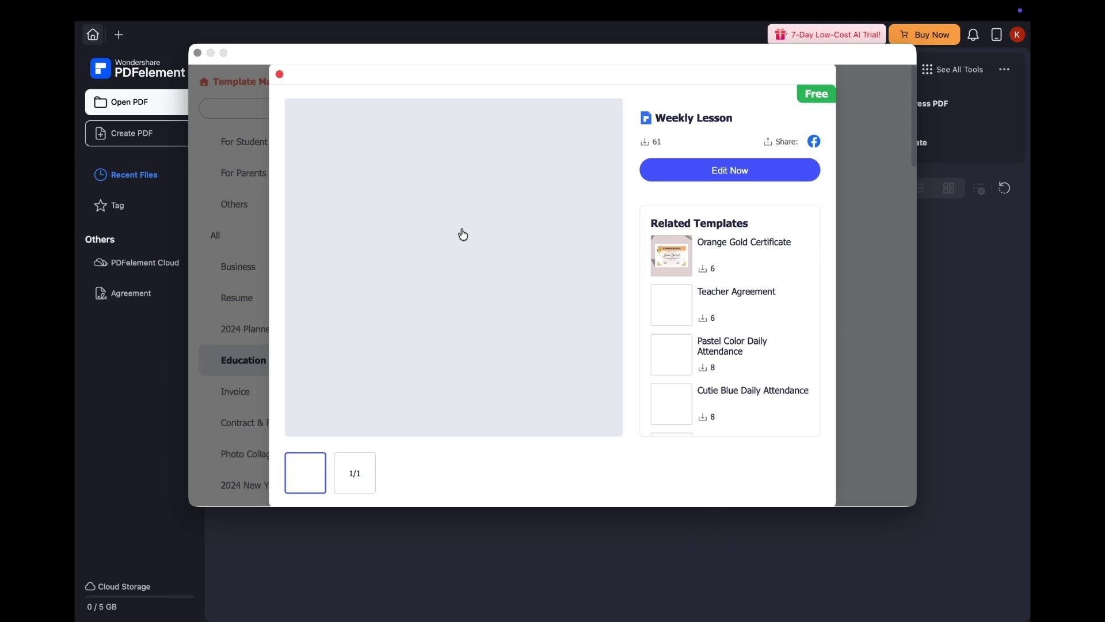
left_click(739, 171)
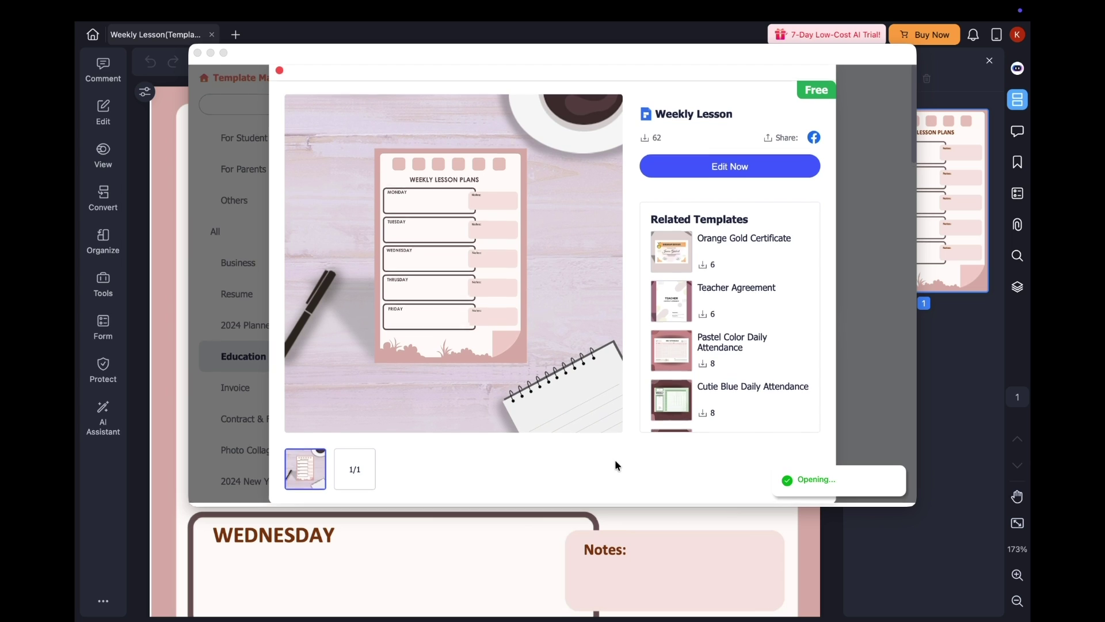
left_click(280, 75)
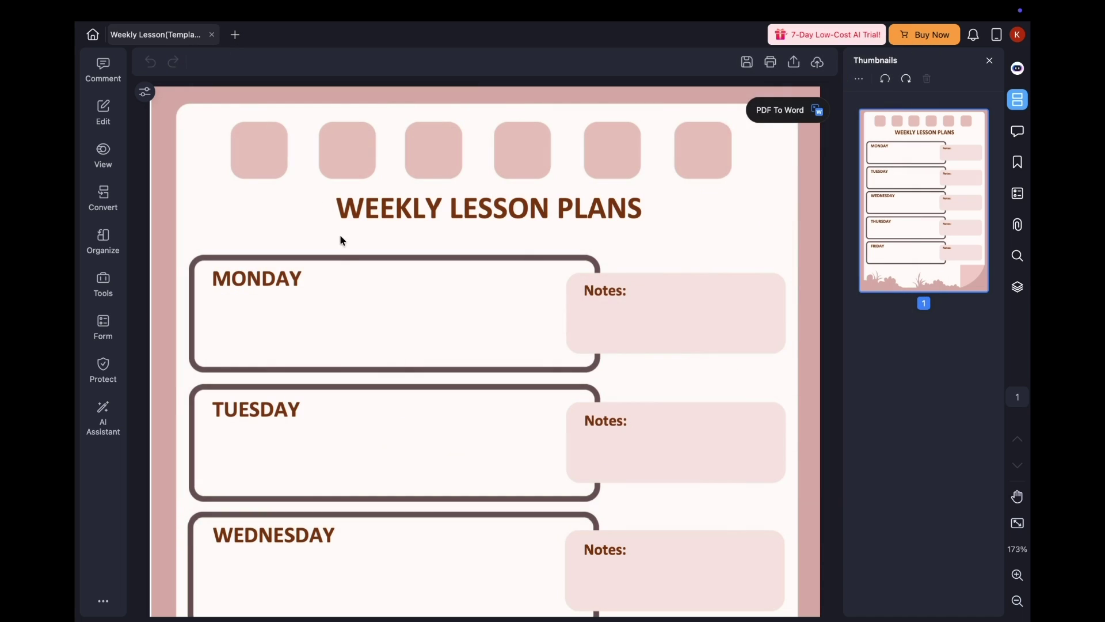
left_click(198, 52)
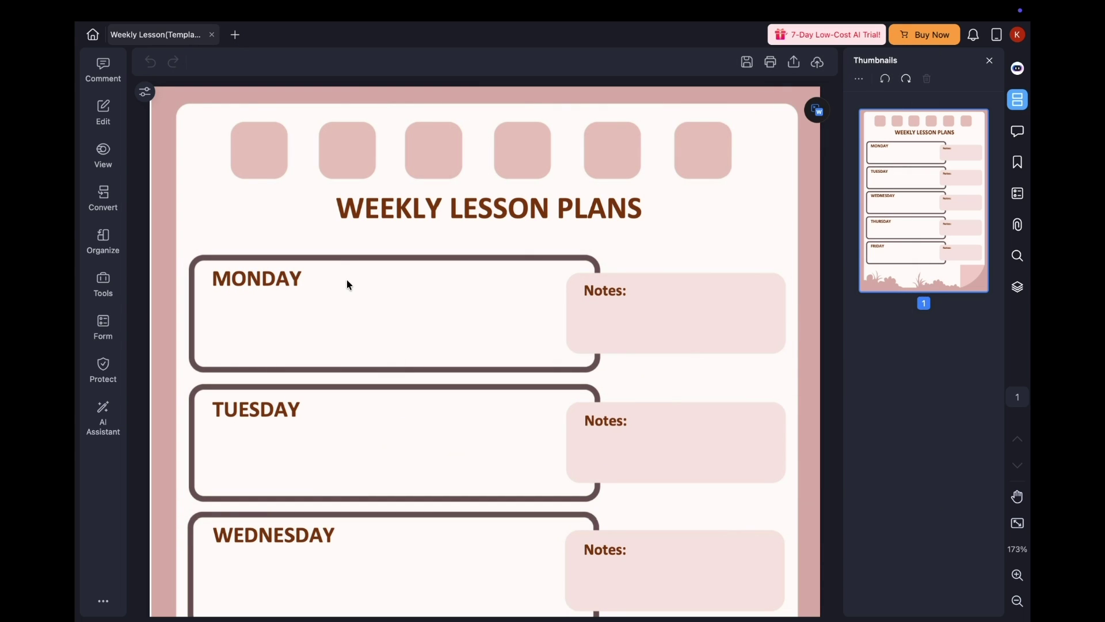
scroll(513, 458, "down", 6)
scroll(513, 458, "up", 6)
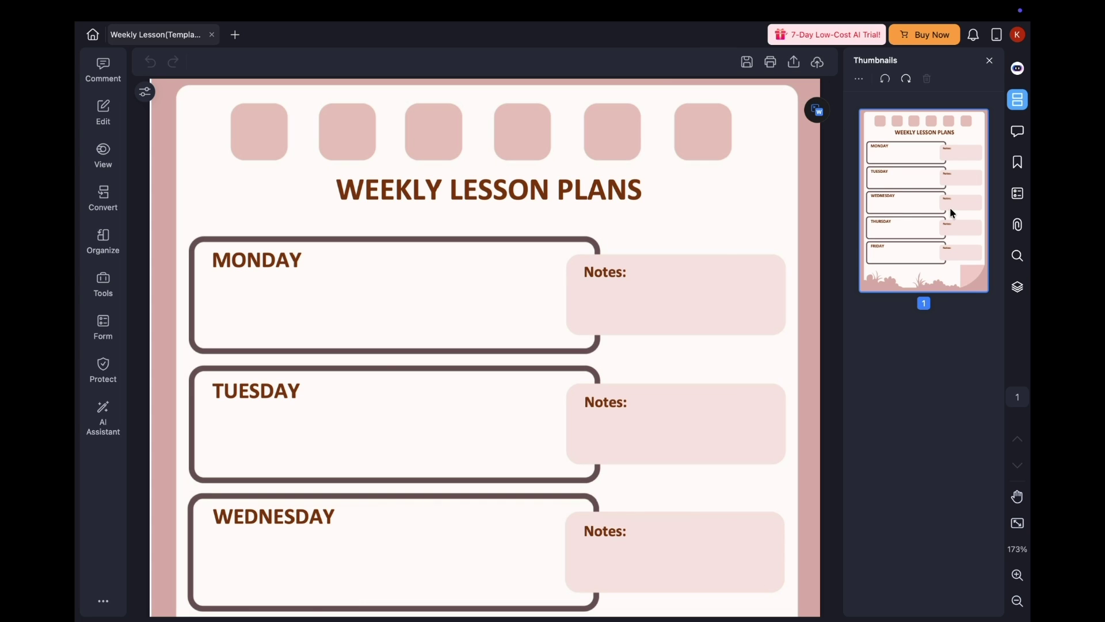
Add a text box under MONDAY, type 'physics numericals and theory', then clear it.
left_click(96, 105)
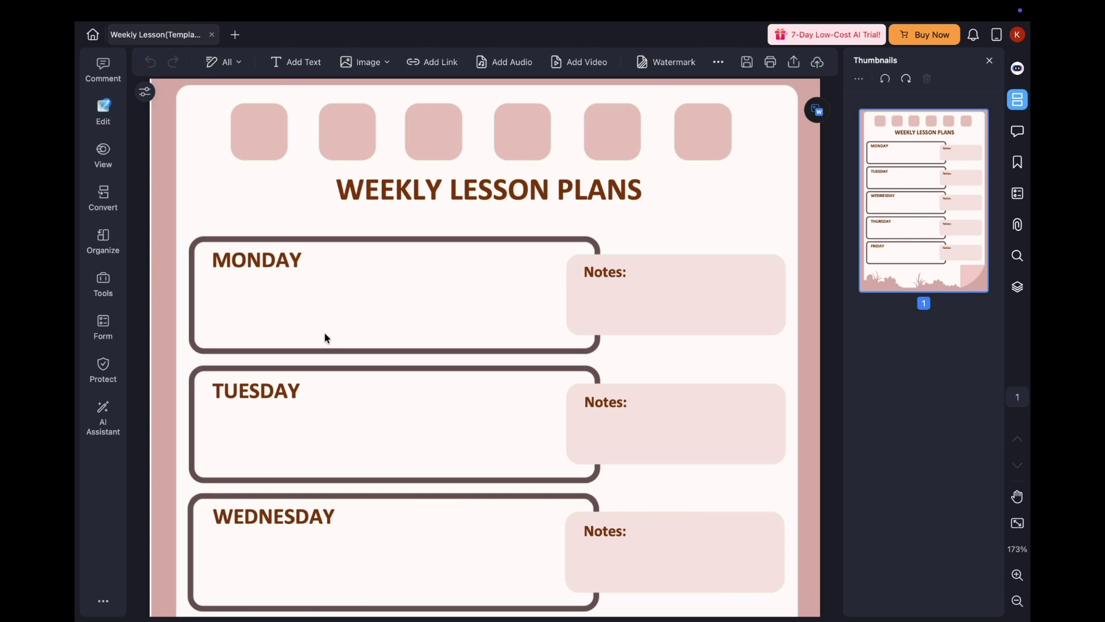
left_click(295, 62)
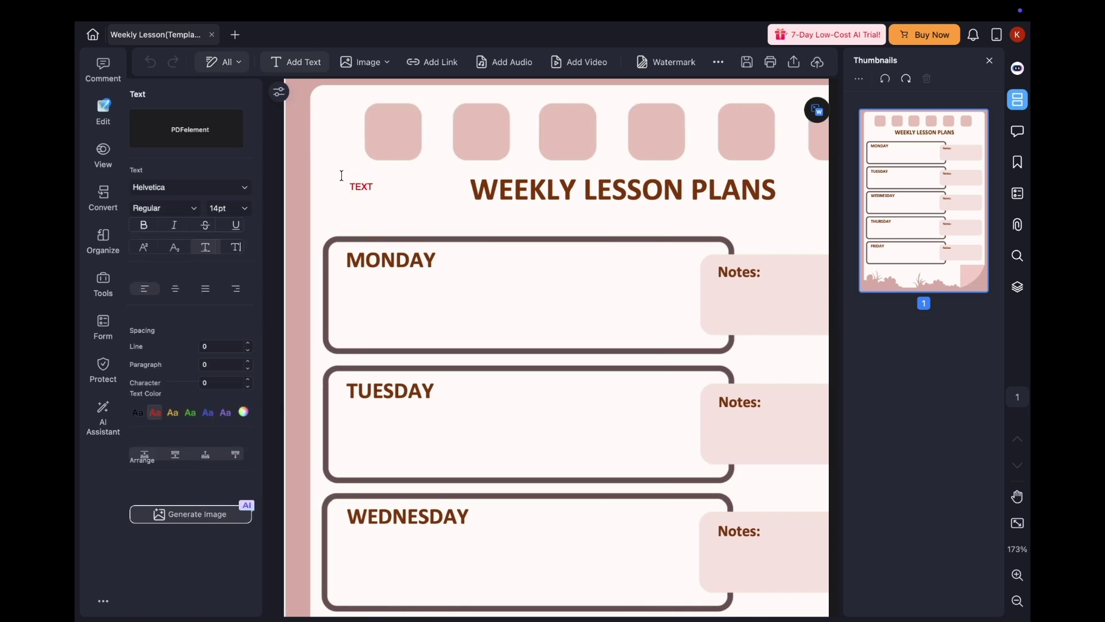
left_click(431, 303)
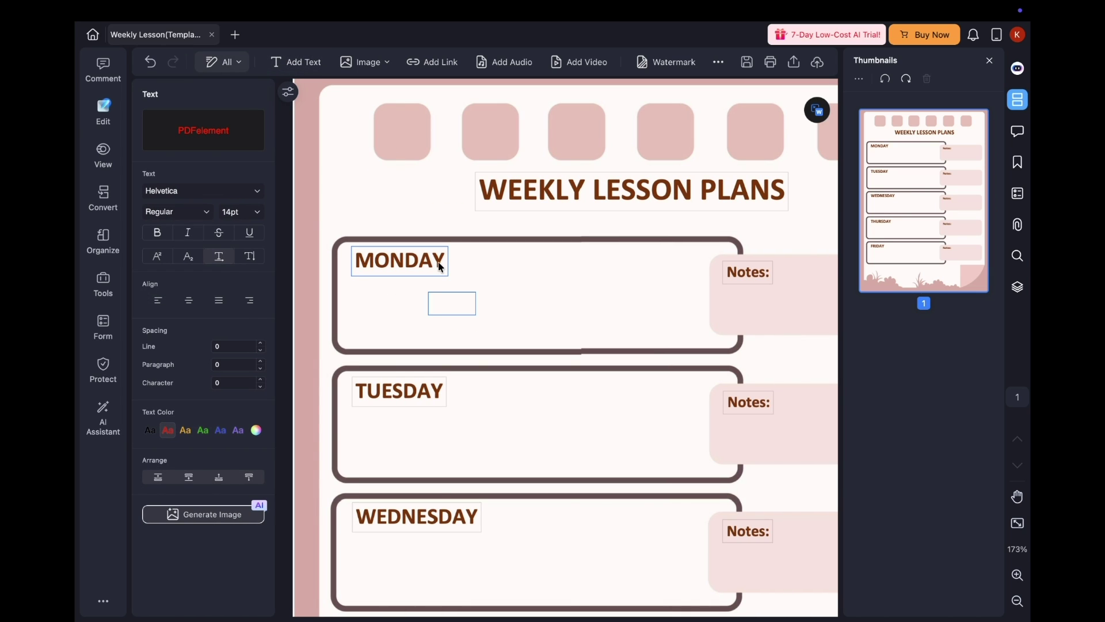
type("physics numer")
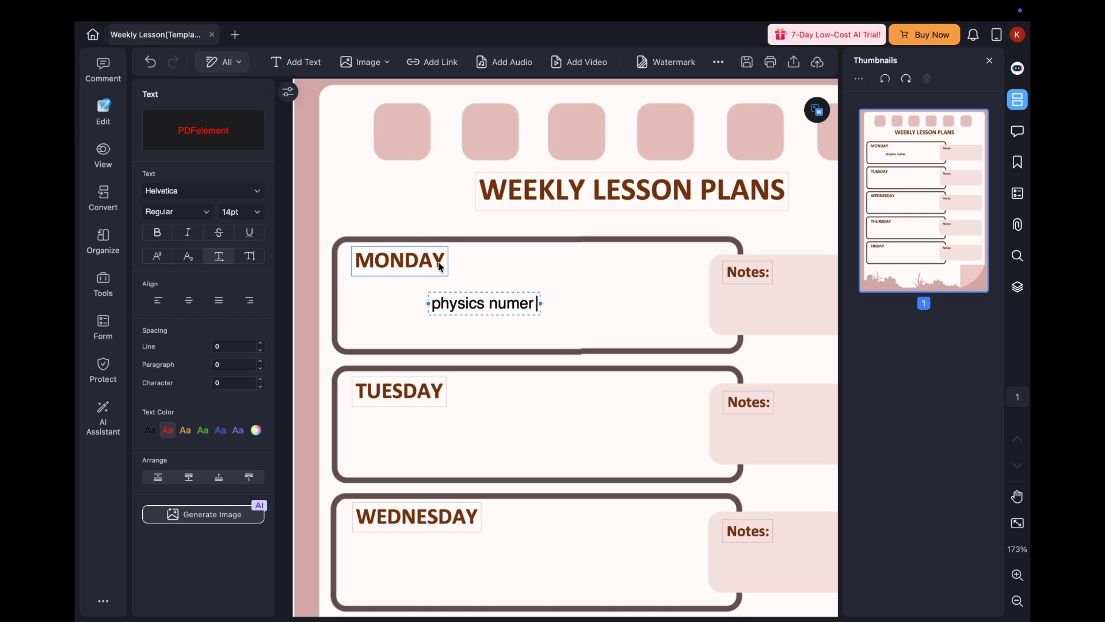
type("icals and")
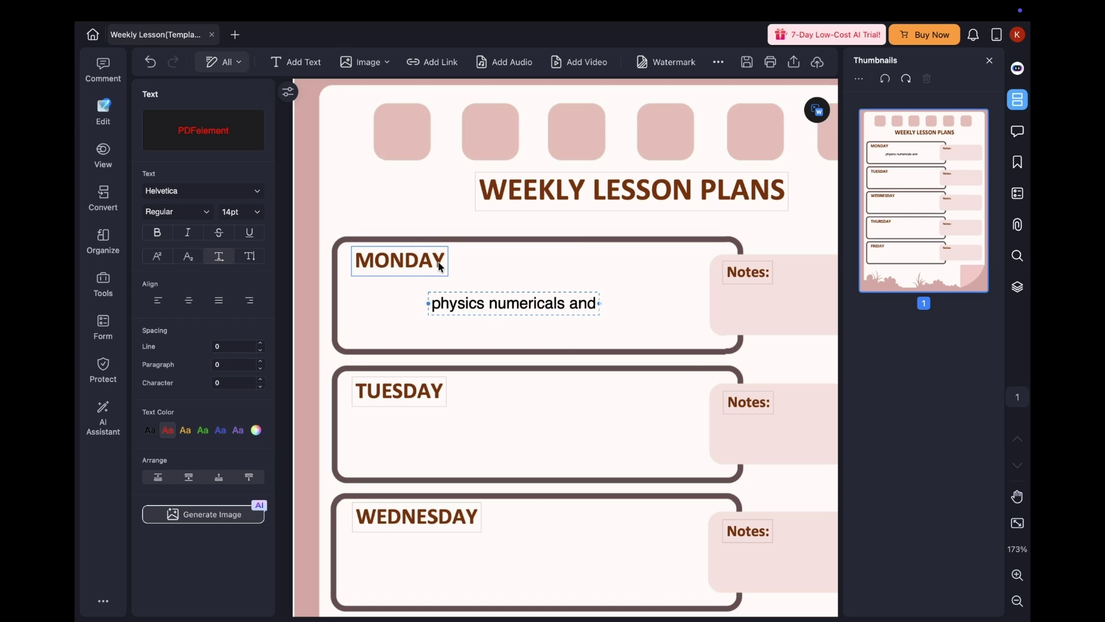
type(" theory")
key("Left")
key("Left")
key("Left")
key("Left")
key("Left")
key("Left")
key("Left")
key("Left")
key("Left")
key("Left")
key("Left")
key("Left")
key("Left")
key("Left")
key("Left")
key("Left")
key("Left")
key("Left")
key("Left")
key("Left")
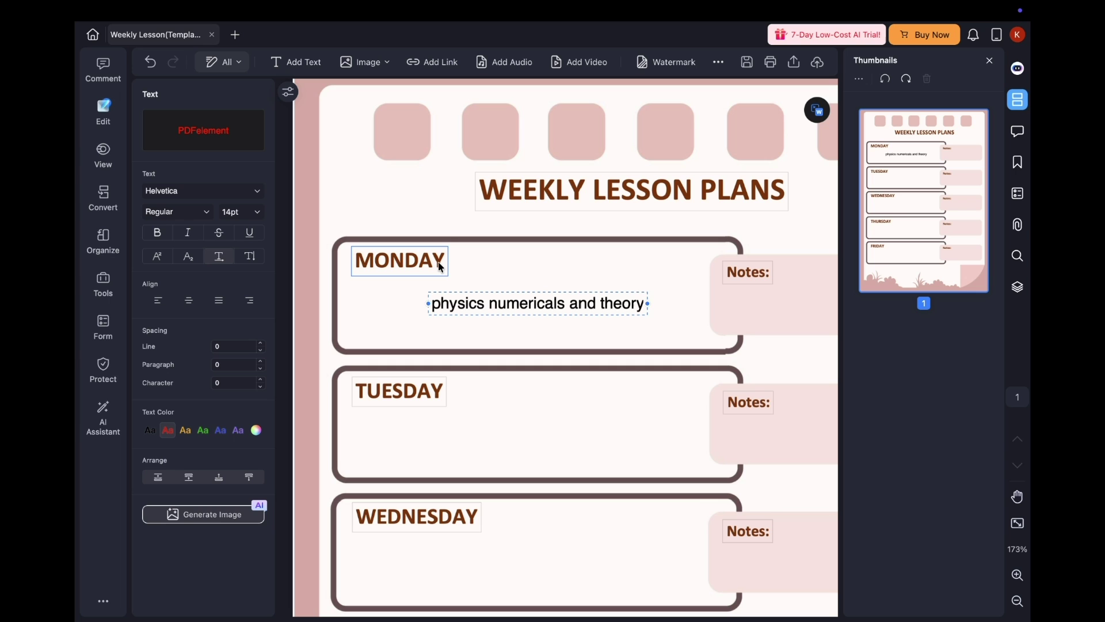
key("ctrl+a")
key("BackSpace")
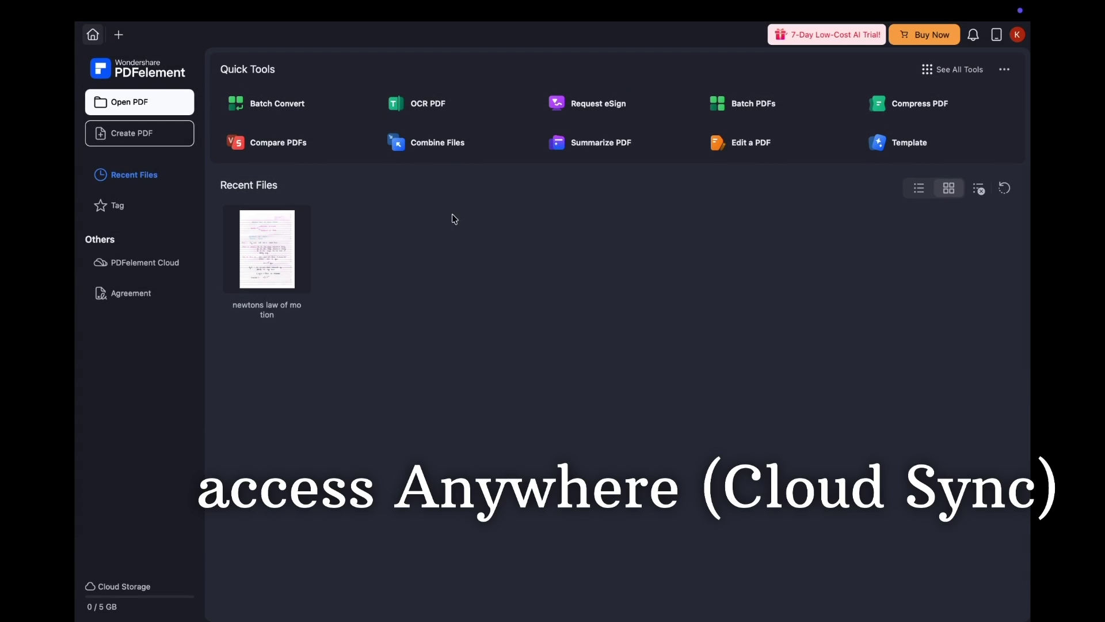
Reopen newtons law of motion from Recent Files and upload it to PDFelement Cloud.
left_click(282, 243)
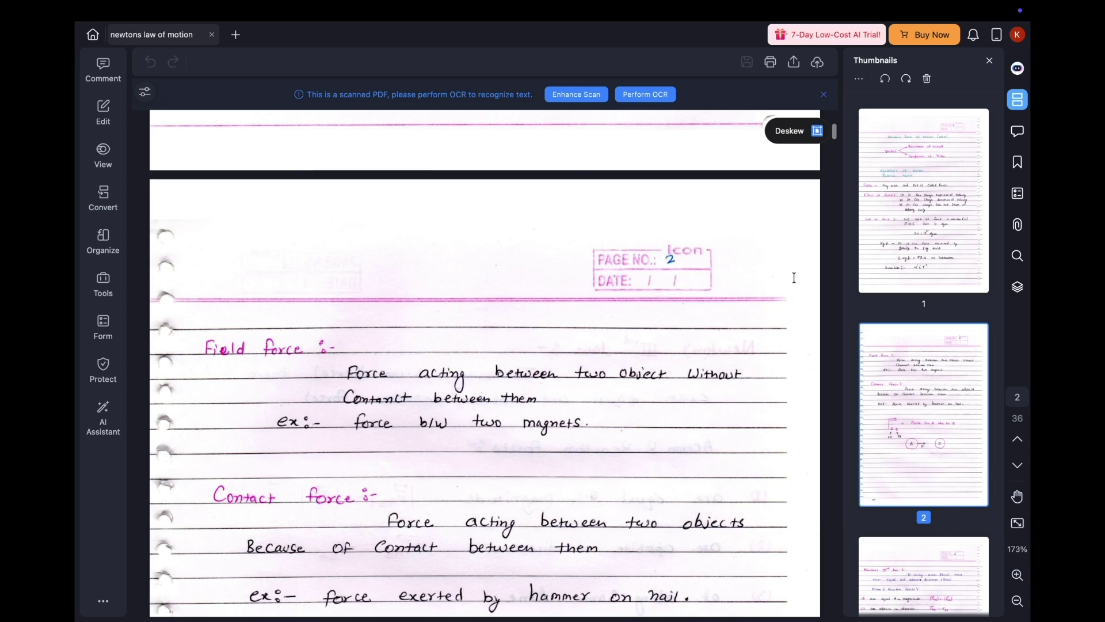
left_click(819, 63)
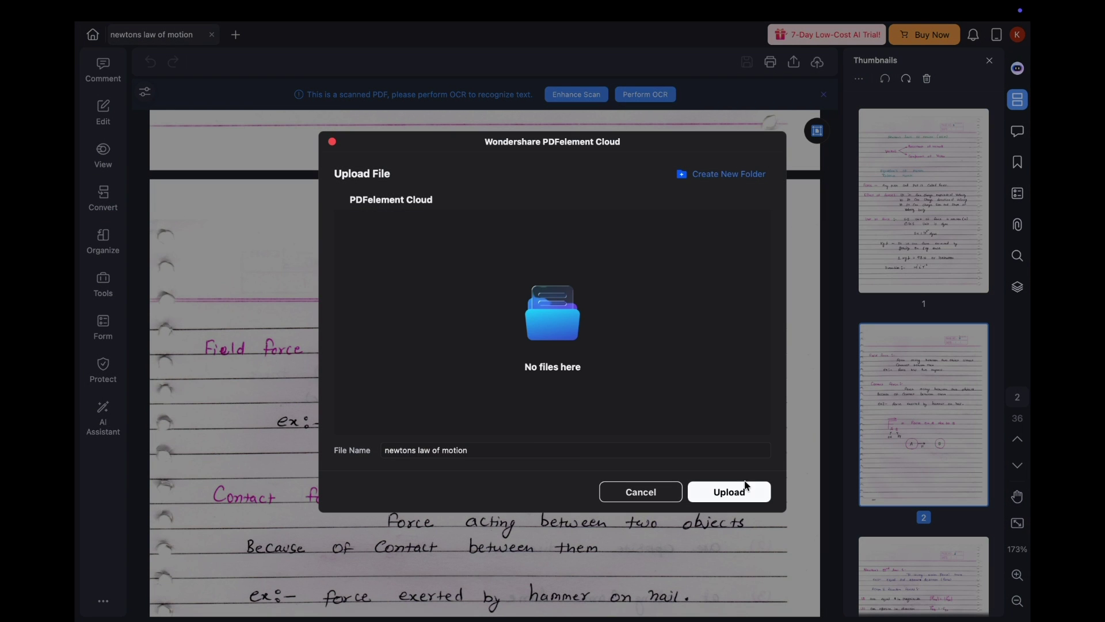
left_click(729, 493)
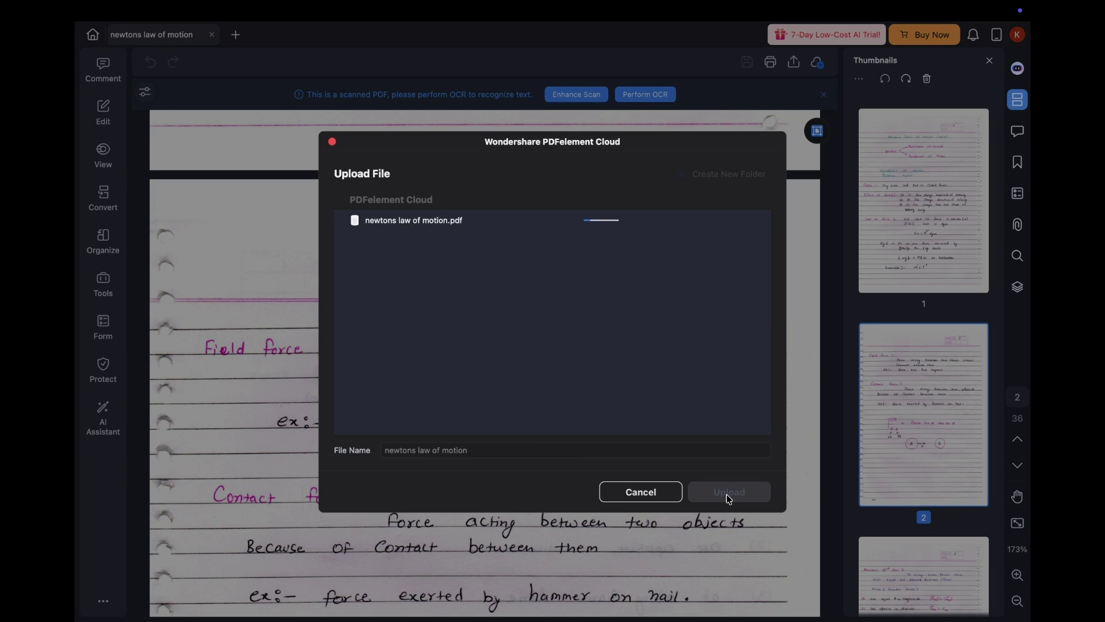